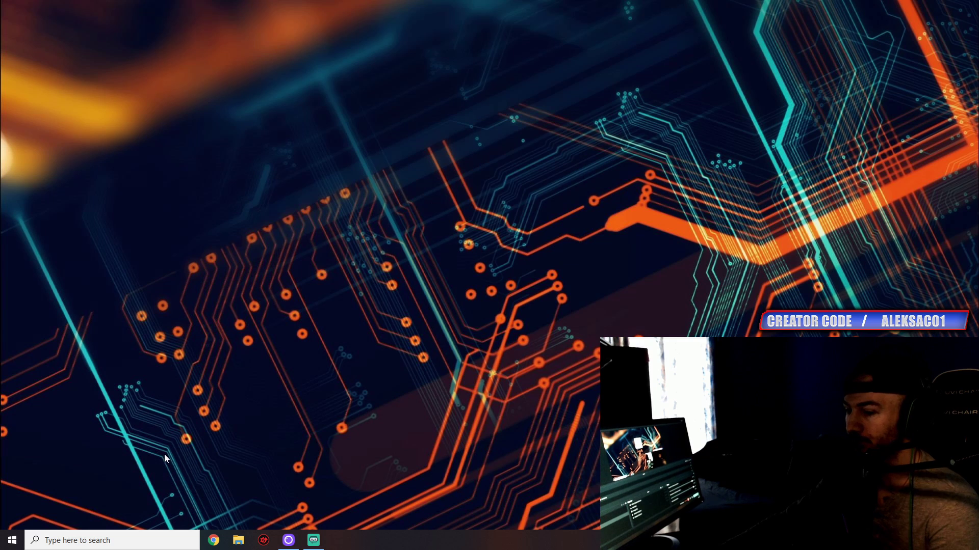
# Search Windows for "sound" and open the system Sound settings.
pyautogui.click(139, 538)
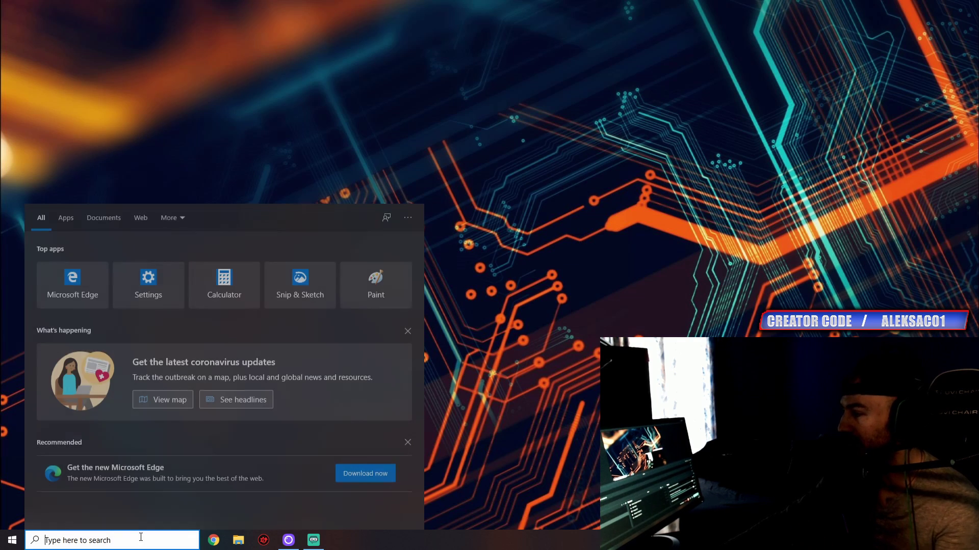
pyautogui.press('Escape')
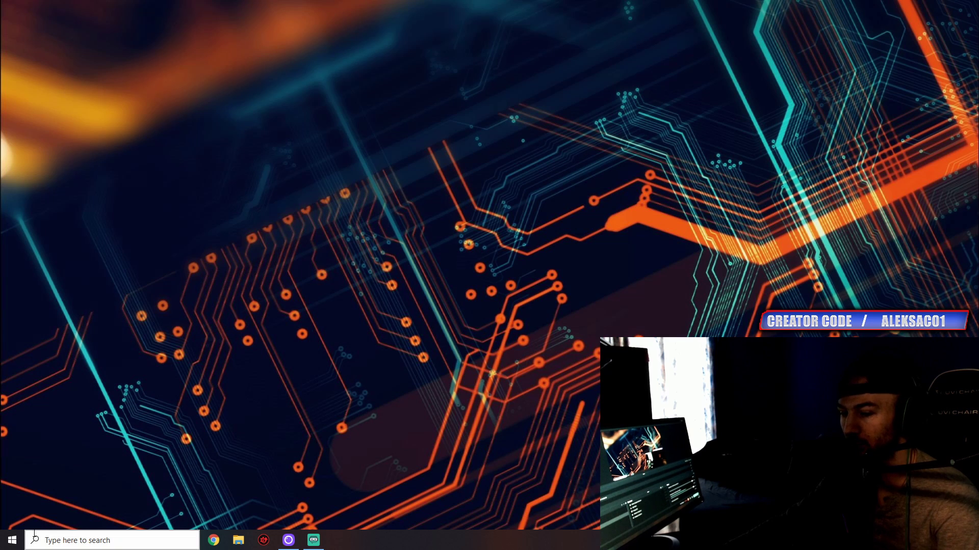
pyautogui.click(12, 541)
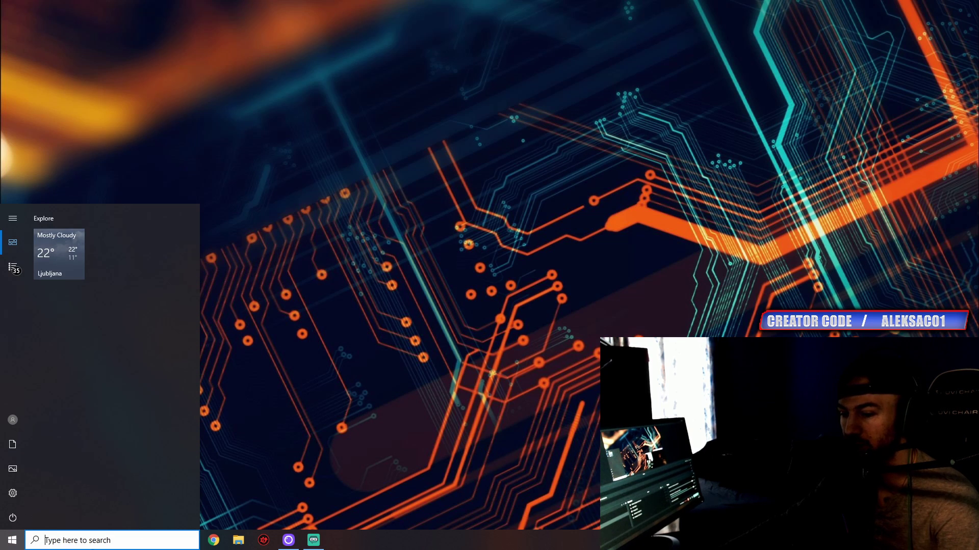
pyautogui.click(117, 541)
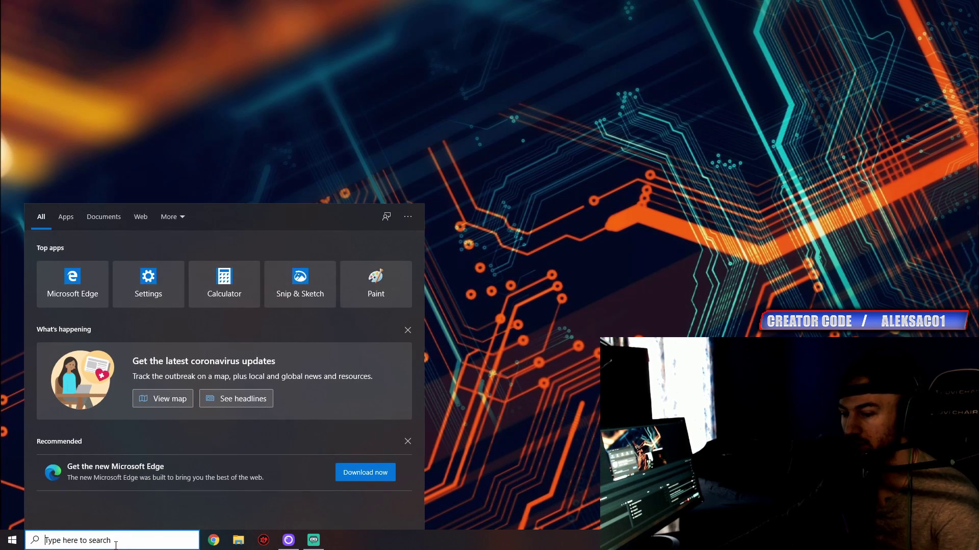
pyautogui.write('sound')
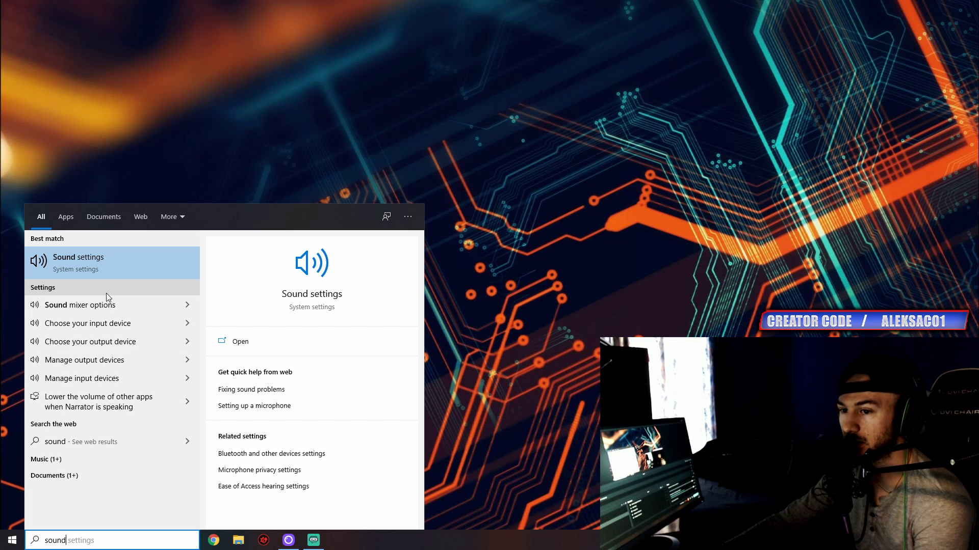
pyautogui.click(134, 267)
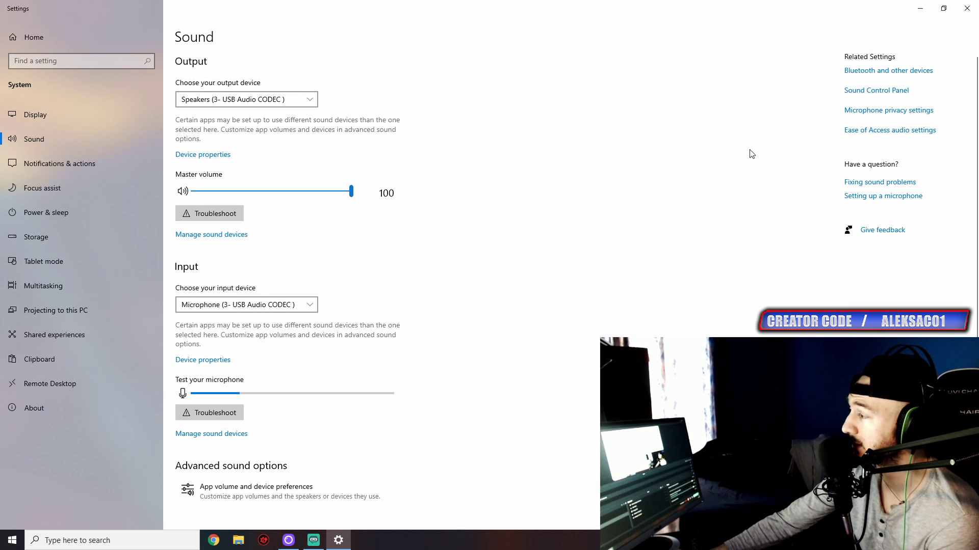
# Open the Sound Control Panel and display the enhancement options of the USB Audio CODEC speakers.
pyautogui.click(884, 95)
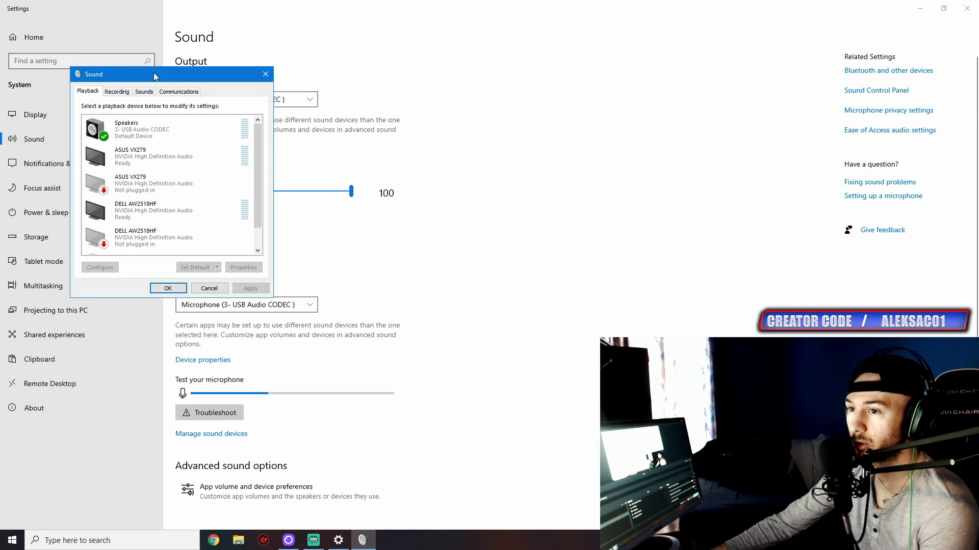
pyautogui.moveTo(168, 76); pyautogui.dragTo(537, 86)
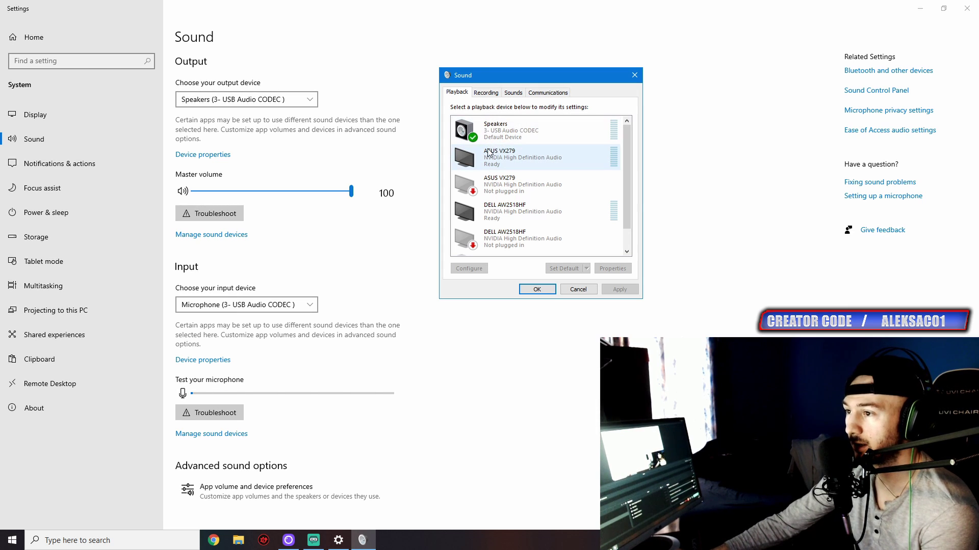
pyautogui.click(524, 135)
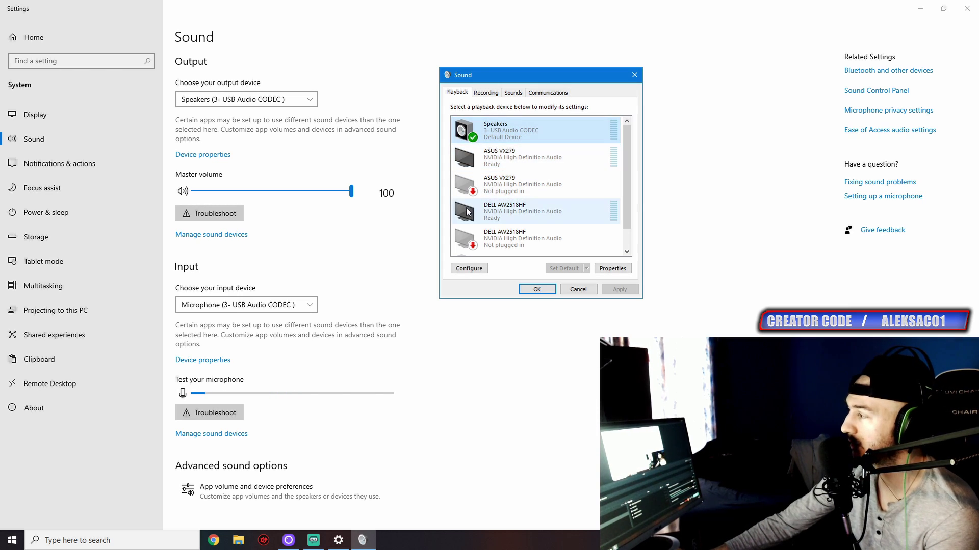
pyautogui.rightClick(534, 124)
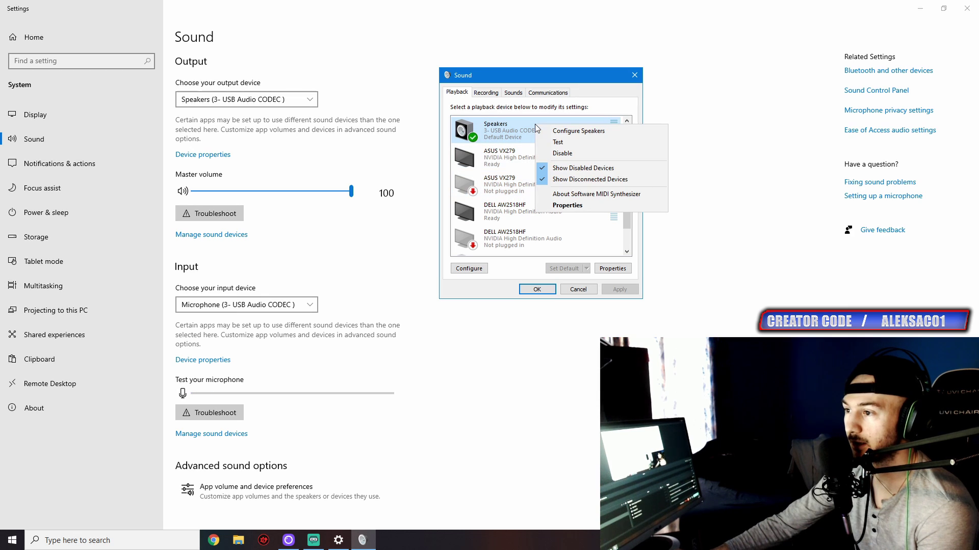
pyautogui.click(571, 205)
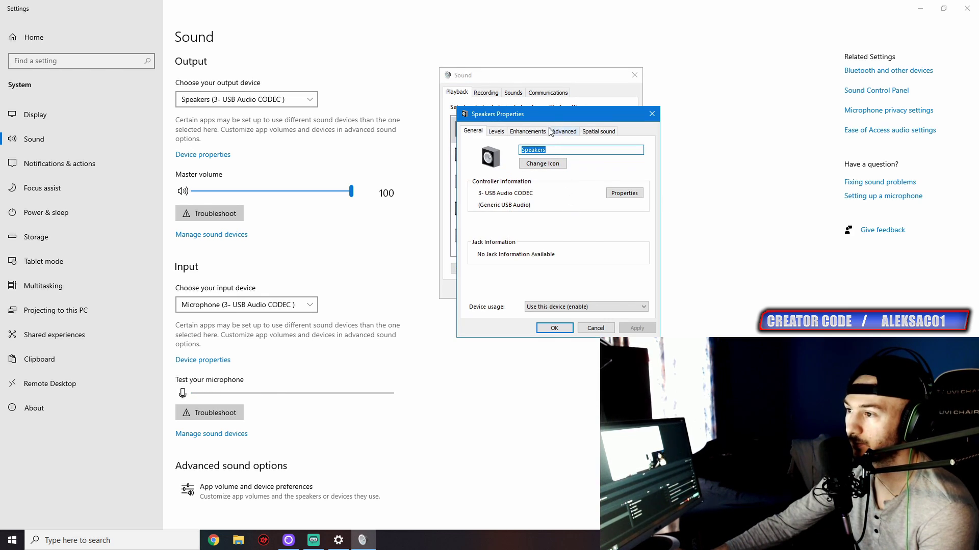
pyautogui.moveTo(551, 117)
pyautogui.mouseDown()
pyautogui.moveTo(450, 126)
pyautogui.moveTo(535, 122)
pyautogui.mouseUp()
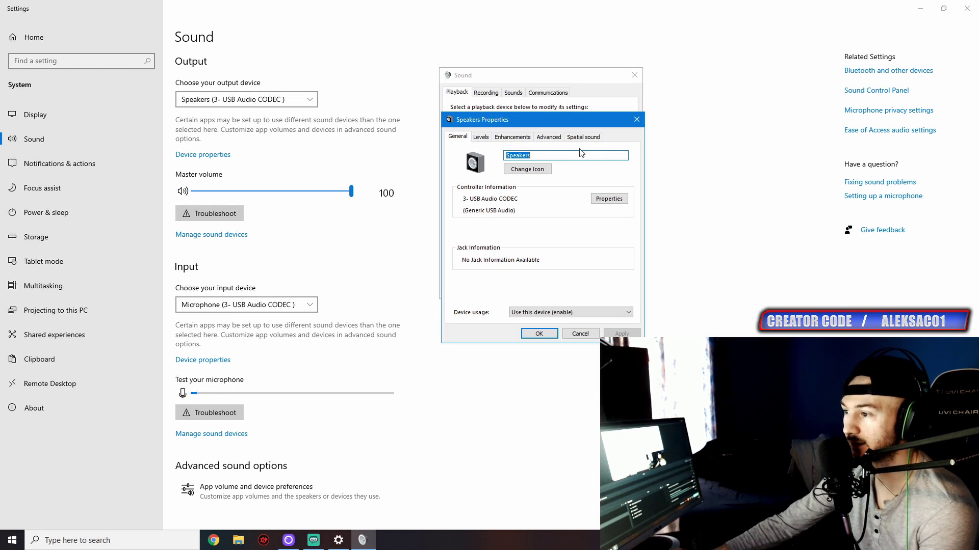
pyautogui.click(524, 138)
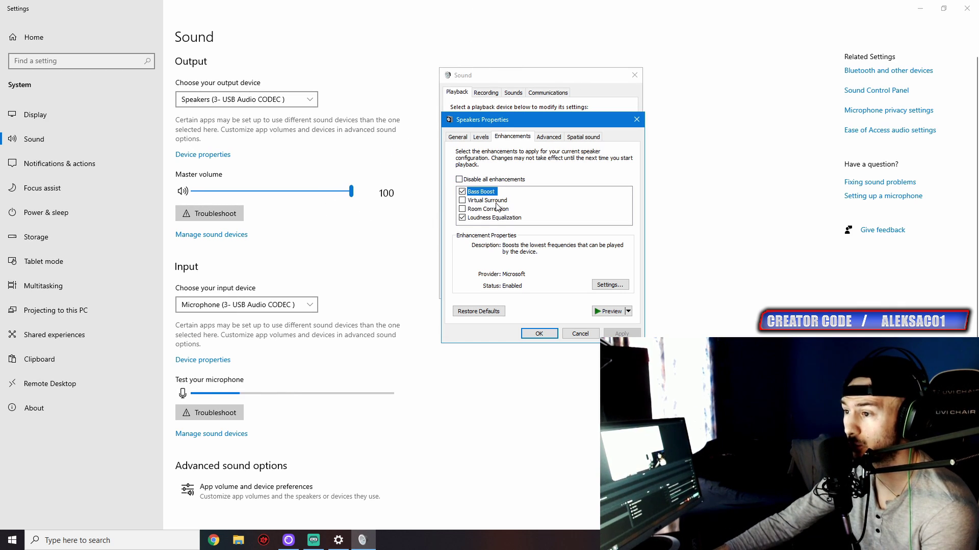
# Switch to Chrome and open the Google homepage.
pyautogui.click(213, 541)
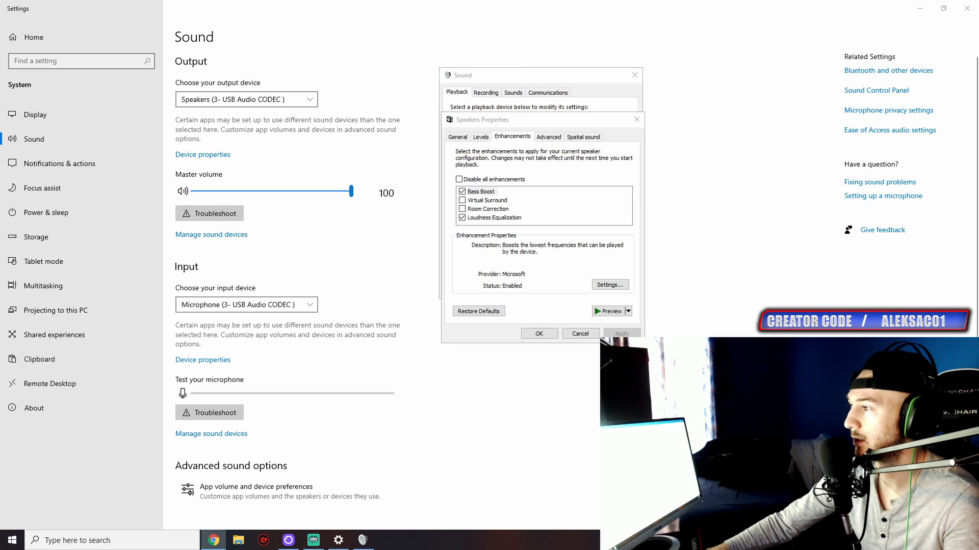
pyautogui.hotkey('alt', 'Tab')
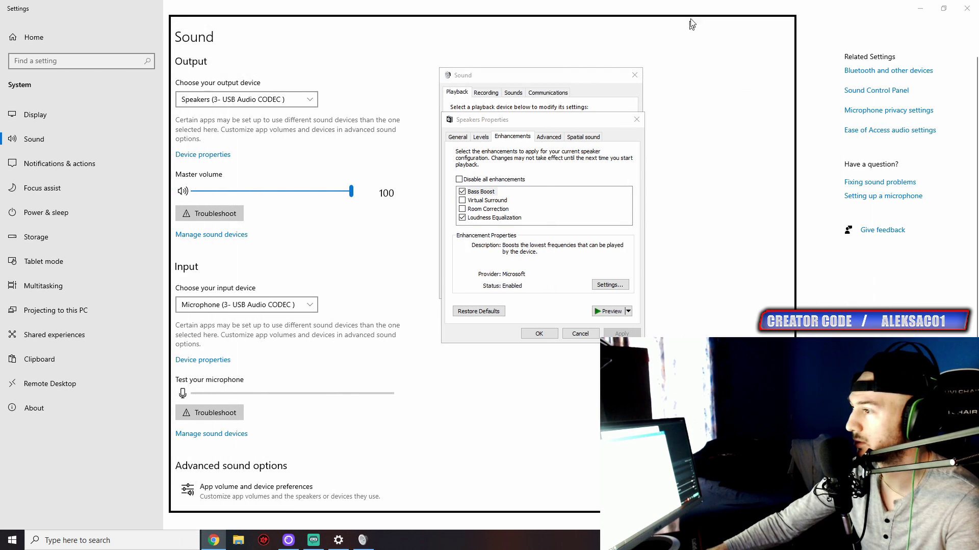
pyautogui.click(763, 20)
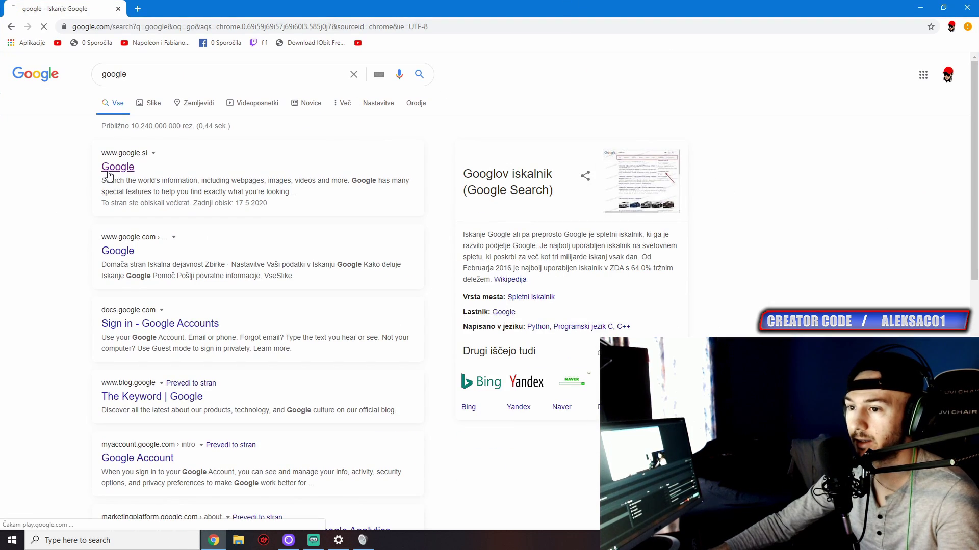
pyautogui.click(109, 172)
# Search Google for "driver booster".
pyautogui.write('driver')
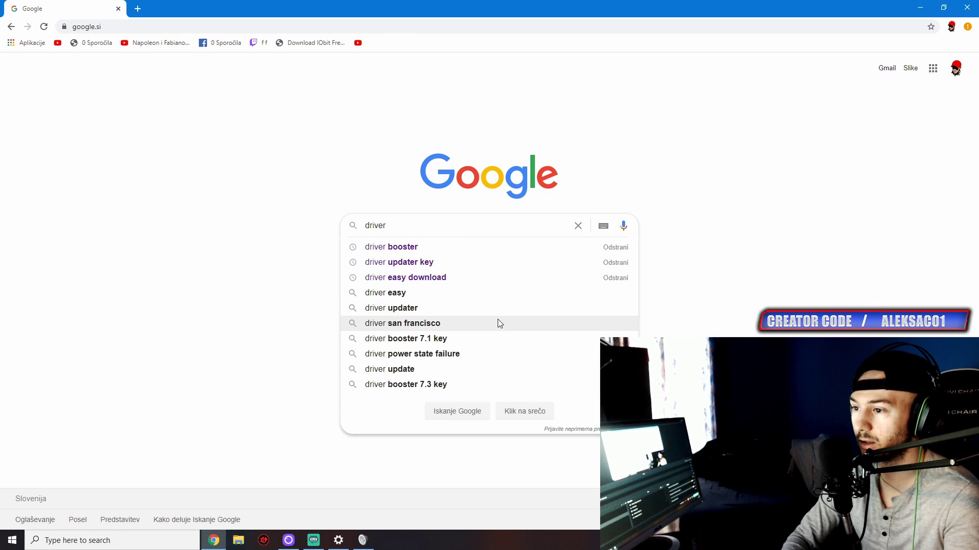
pyautogui.press('Down')
pyautogui.press('Return')
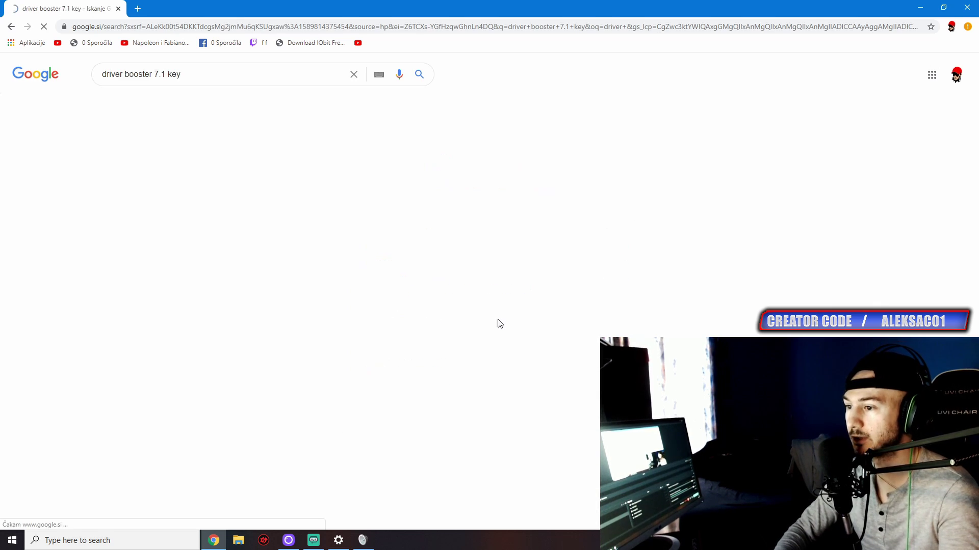
pyautogui.click(192, 76)
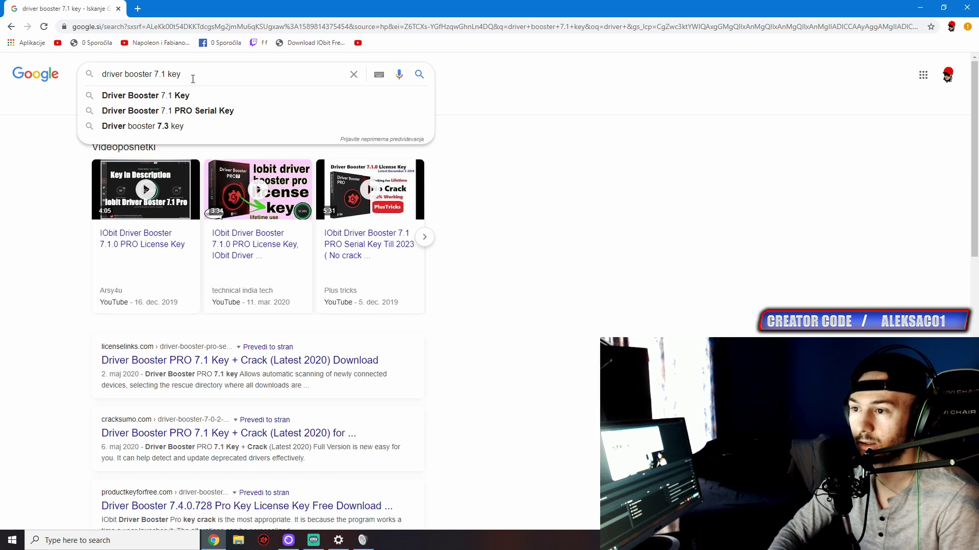
pyautogui.press('BackSpace')
pyautogui.press('BackSpace')
pyautogui.press('BackSpace')
pyautogui.press('BackSpace')
pyautogui.press('BackSpace')
pyautogui.press('BackSpace')
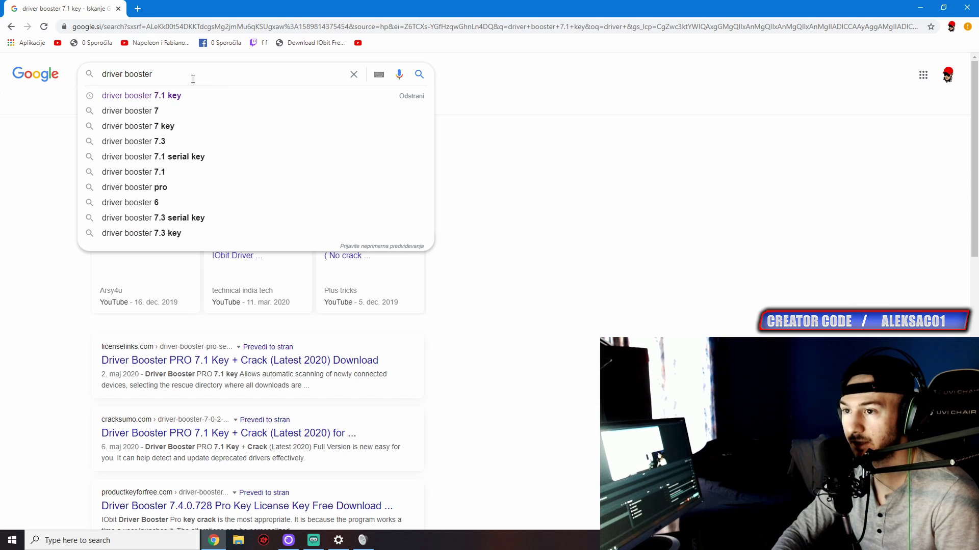
pyautogui.press('Return')
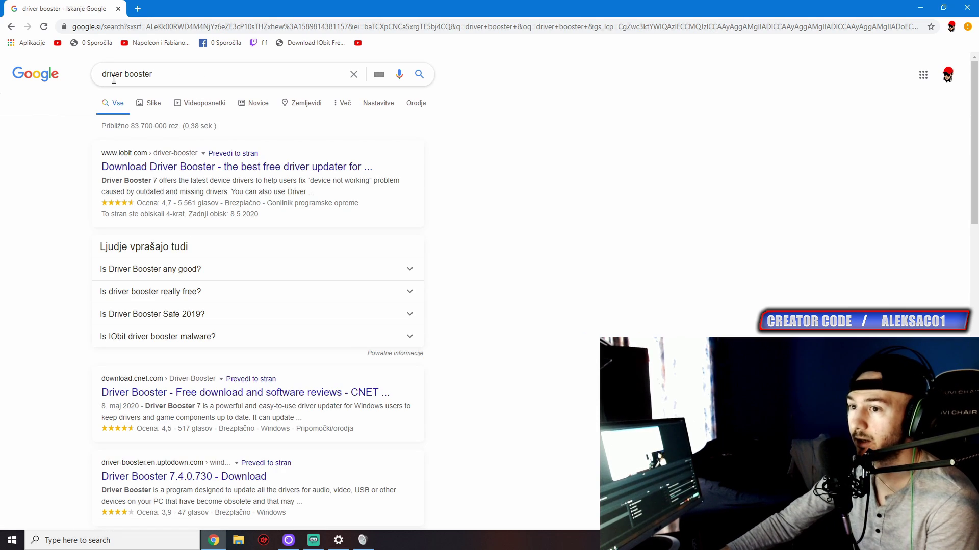
# View IObit's Driver Booster download page from the search results, return to the results and close the browser.
pyautogui.click(233, 168)
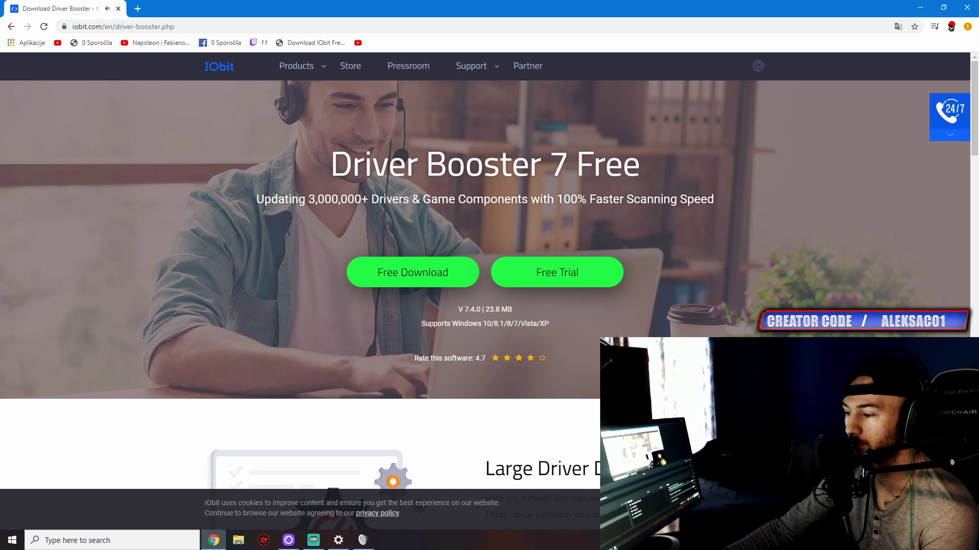
pyautogui.click(12, 26)
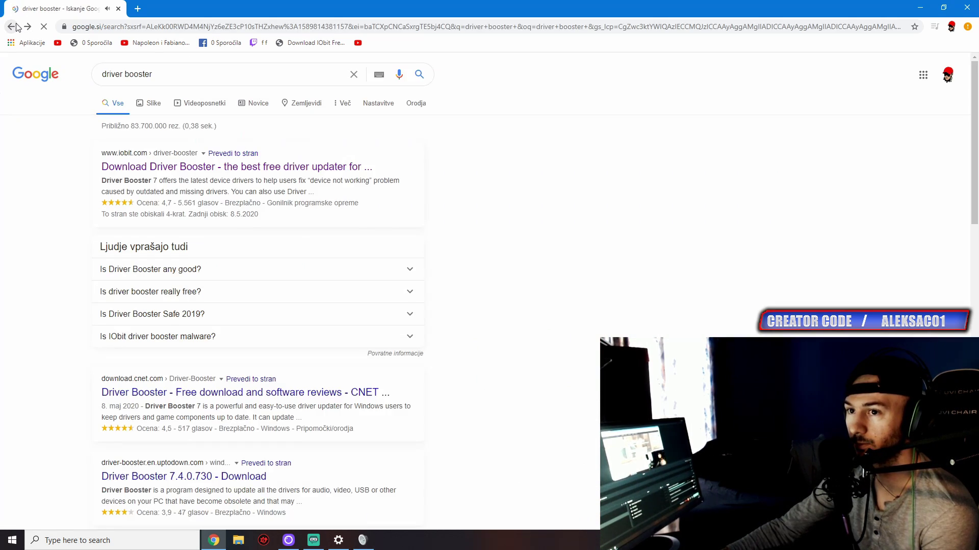
pyautogui.click(275, 169)
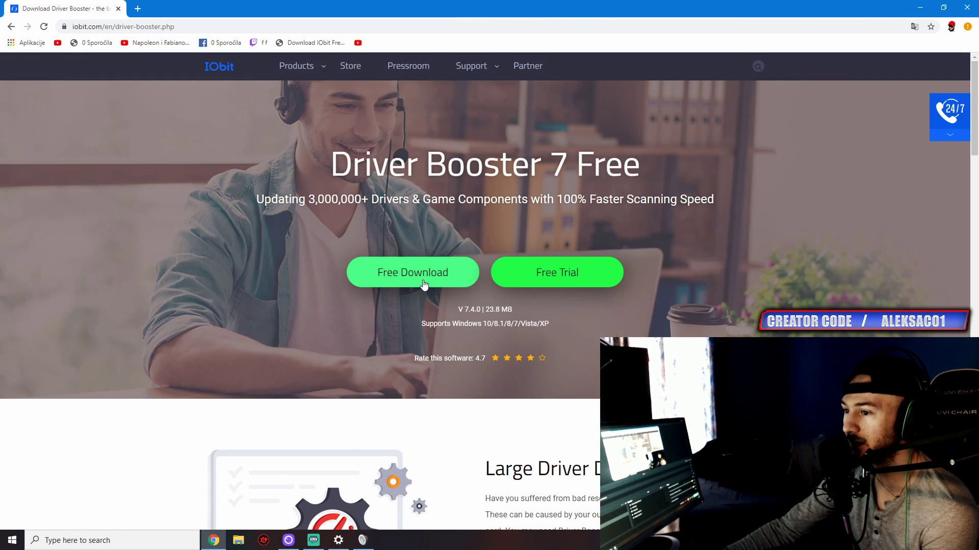
pyautogui.click(10, 26)
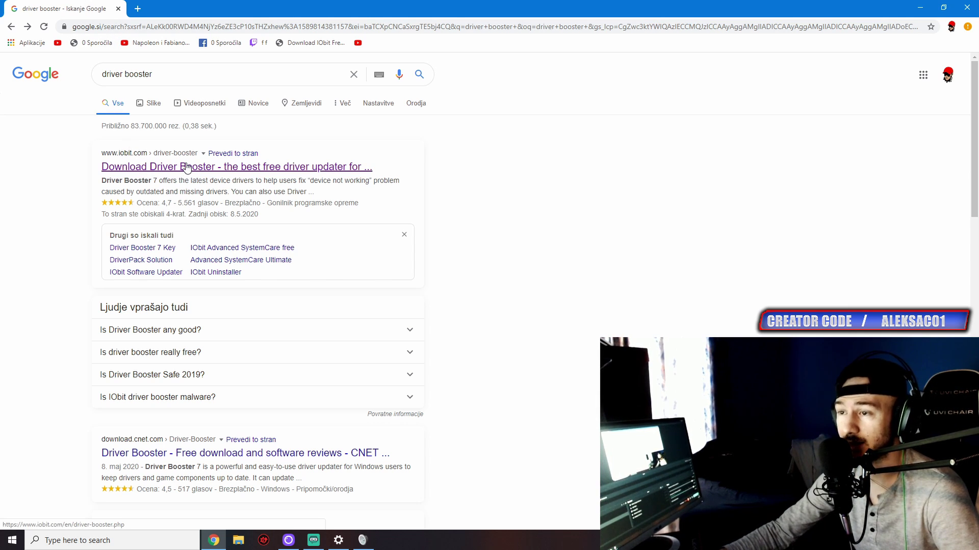
pyautogui.click(967, 7)
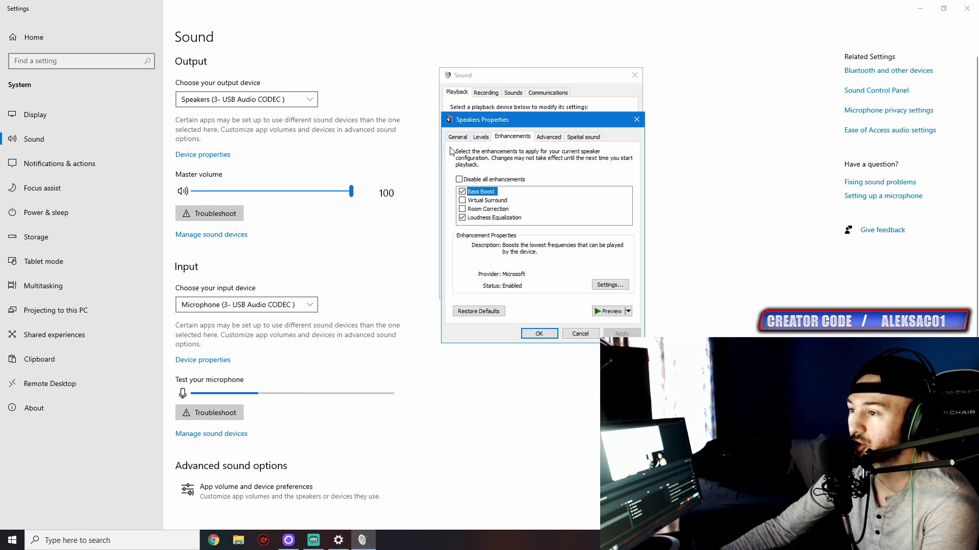
# Review the frequency and boost level of the speakers' Bass Boost enhancement and accept them.
pyautogui.click(483, 202)
pyautogui.click(480, 192)
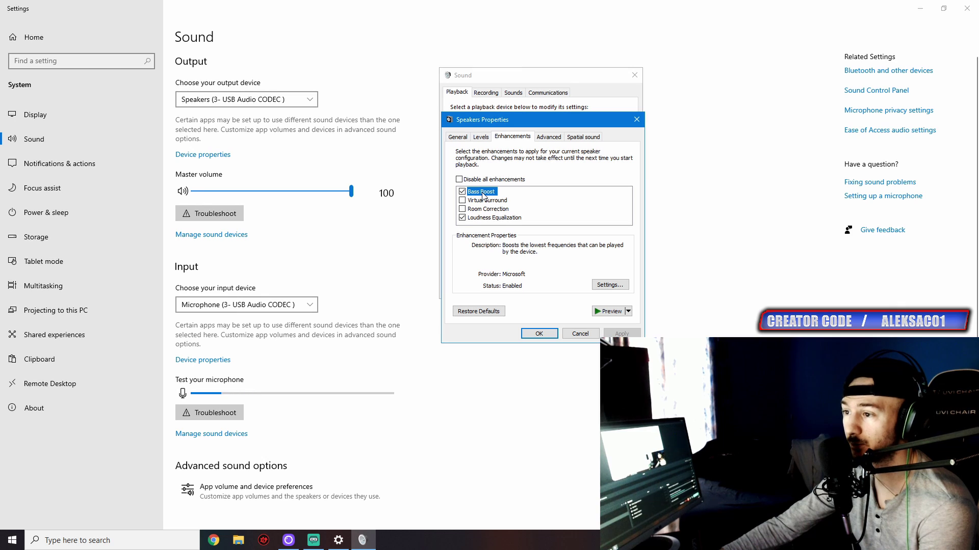
pyautogui.click(610, 285)
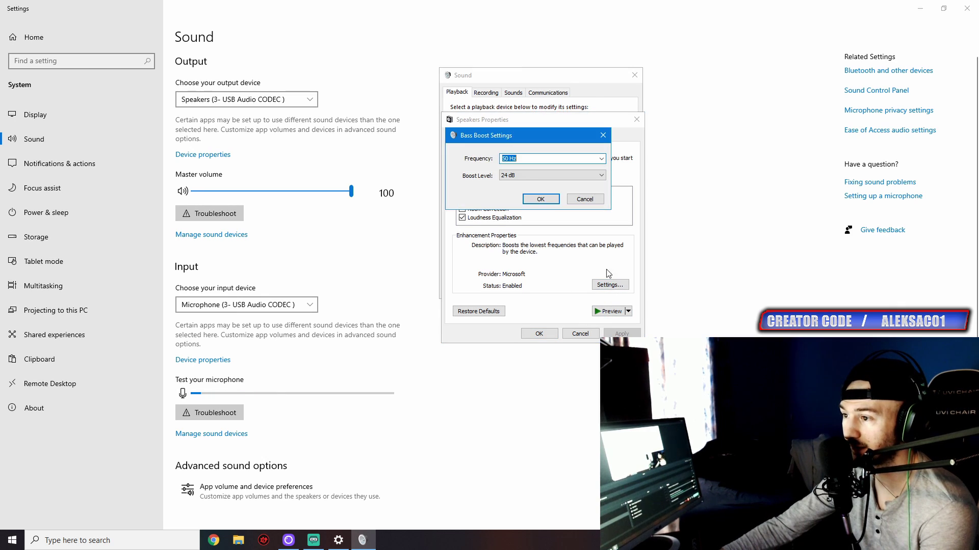
pyautogui.moveTo(534, 139); pyautogui.dragTo(456, 193)
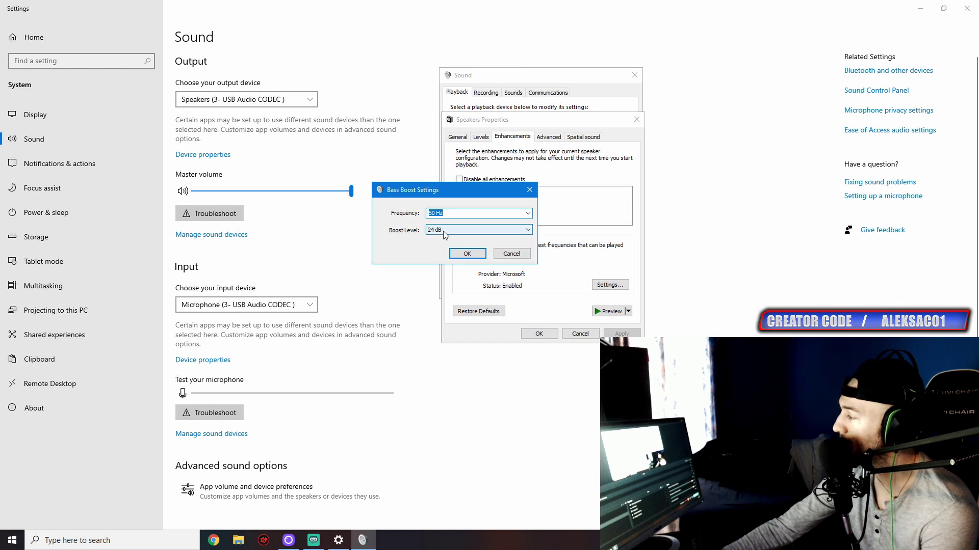
pyautogui.click(468, 254)
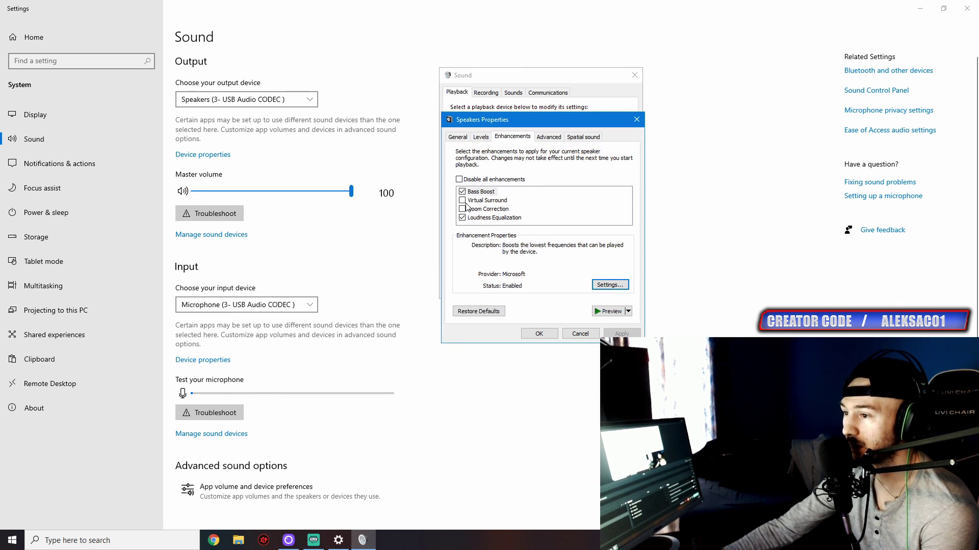
# Check the release time of the speakers' Loudness Equalization enhancement and accept it.
pyautogui.click(490, 218)
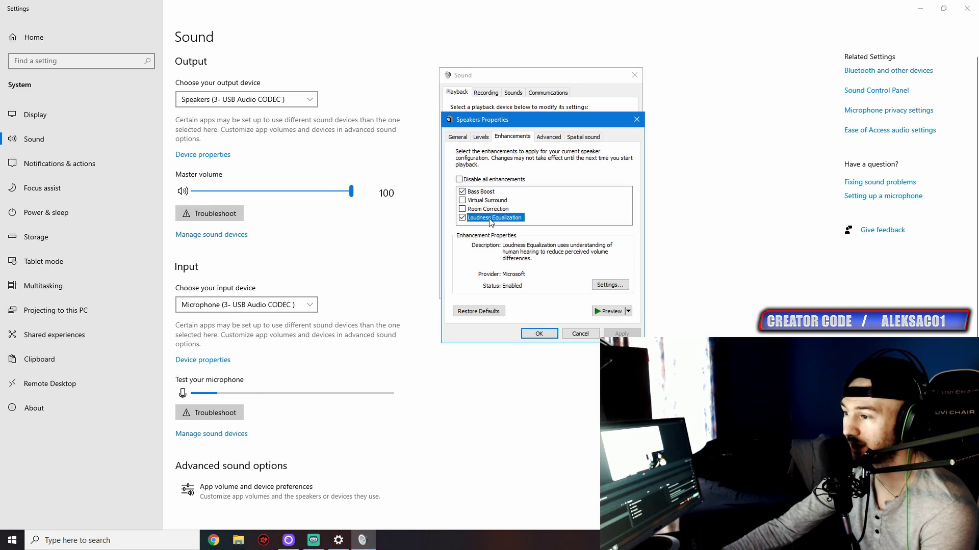
pyautogui.click(609, 286)
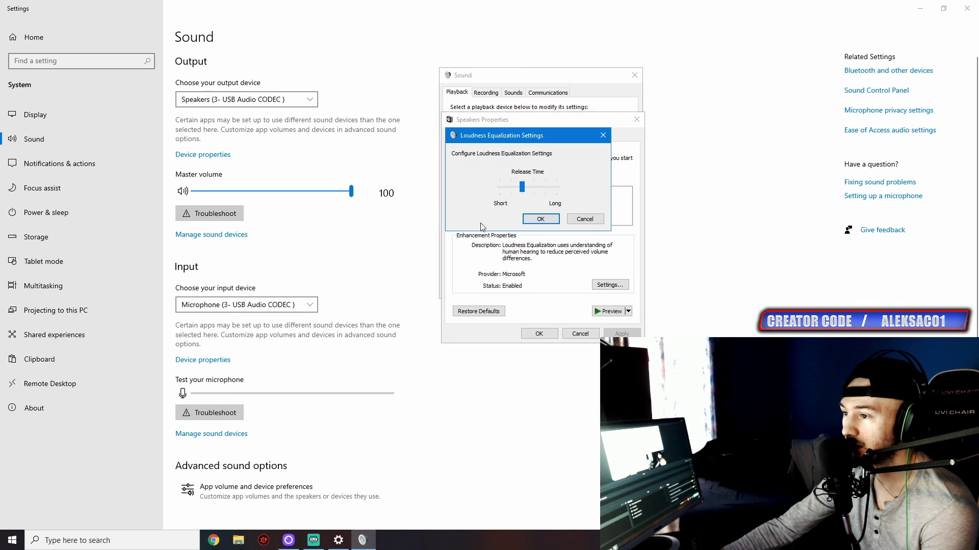
pyautogui.moveTo(523, 192); pyautogui.dragTo(527, 187)
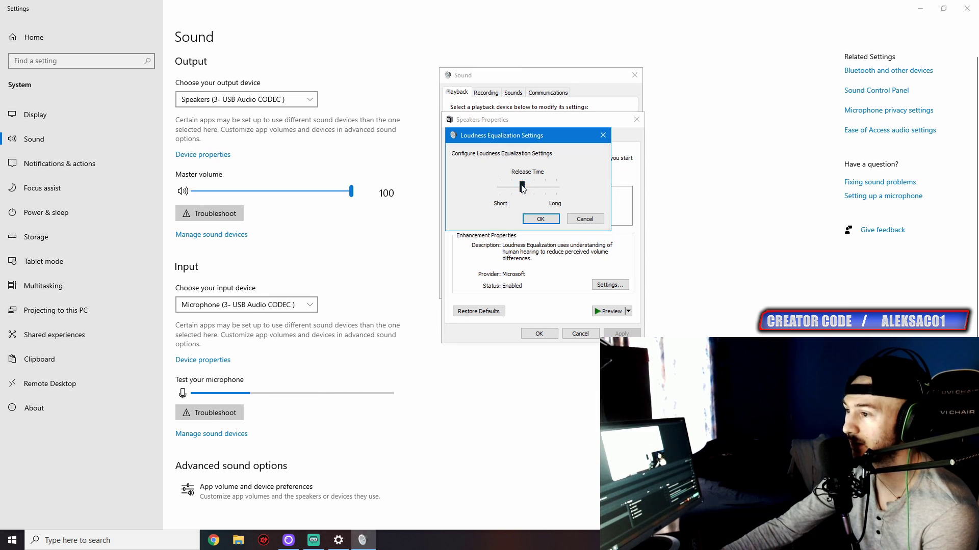
pyautogui.click(541, 218)
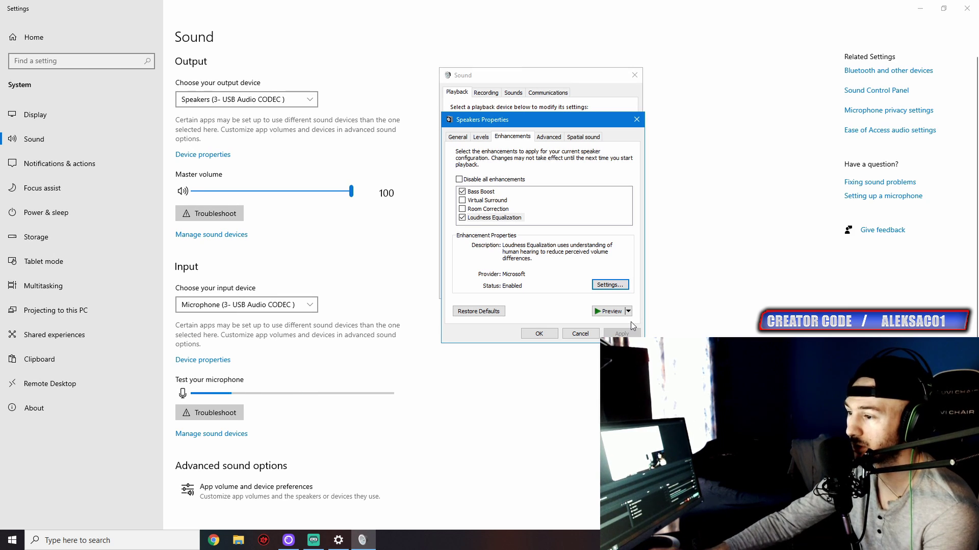
# Accept the Speakers properties and close all sound configuration windows to return to the desktop.
pyautogui.click(539, 334)
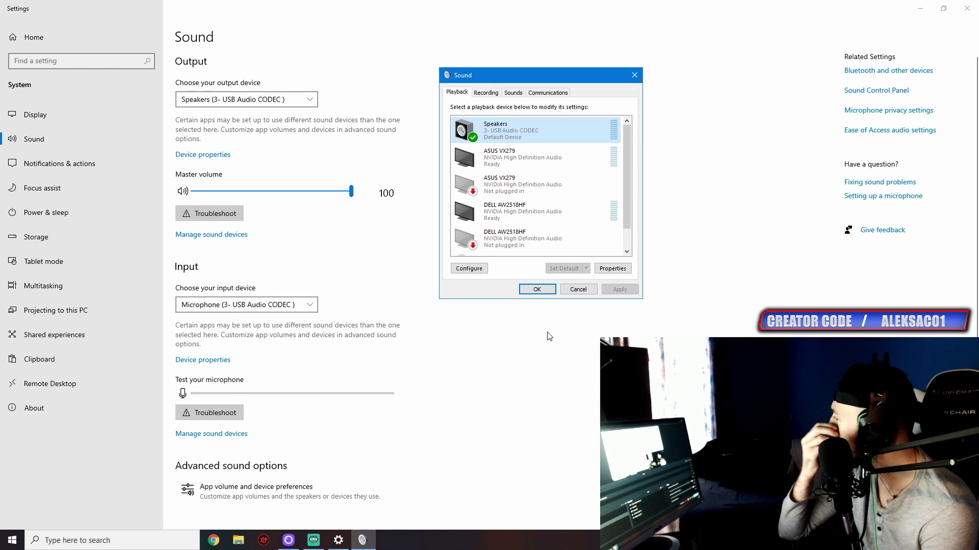
pyautogui.click(539, 289)
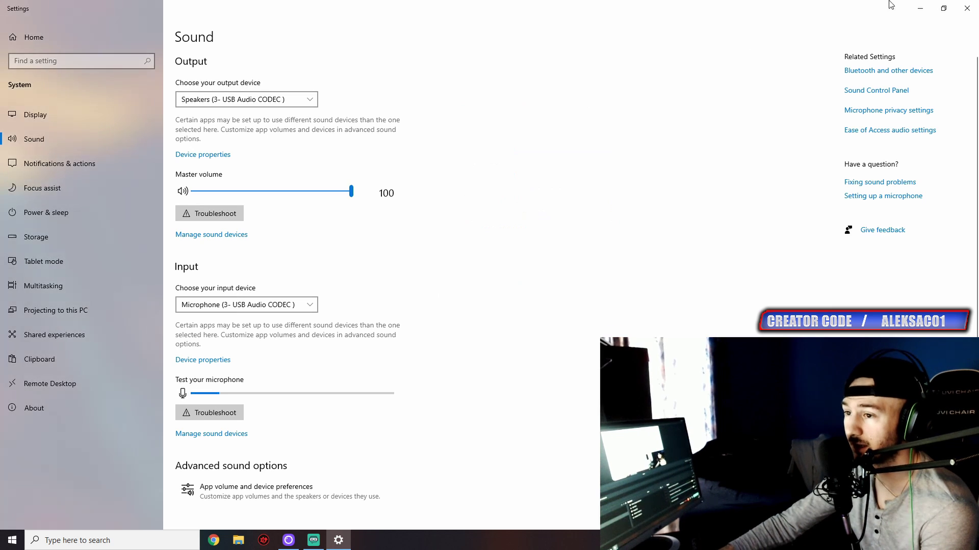
pyautogui.click(967, 8)
pyautogui.rightClick(494, 219)
pyautogui.click(506, 251)
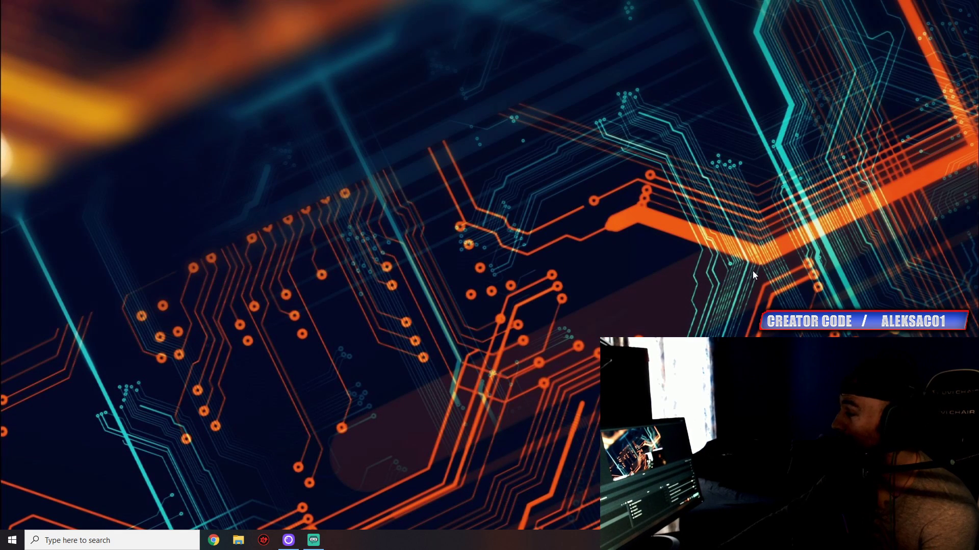